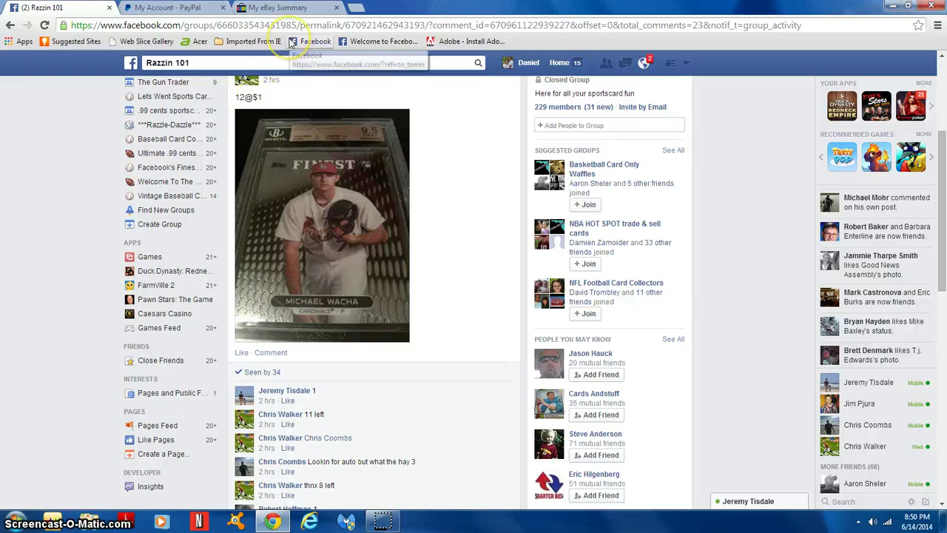
scroll(340, 118, up, 1)
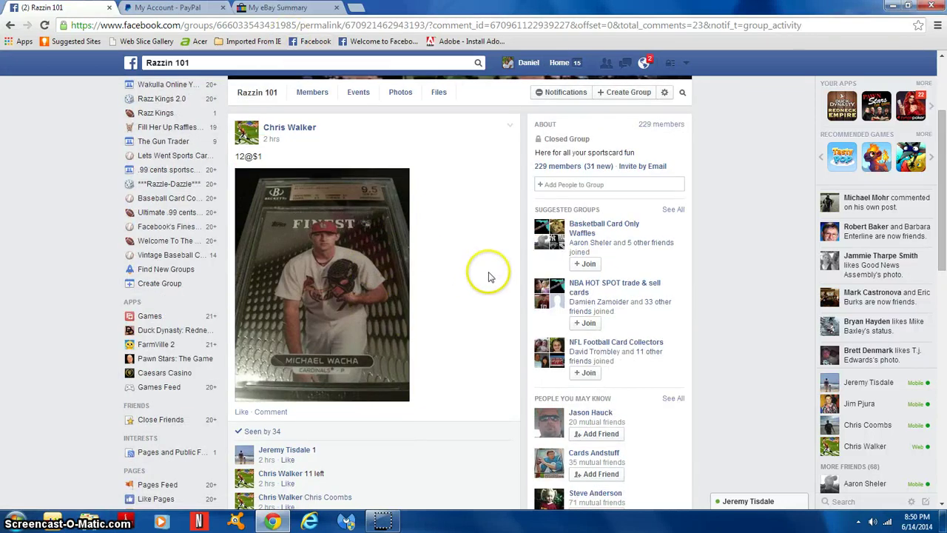
scroll(482, 282, down, 1)
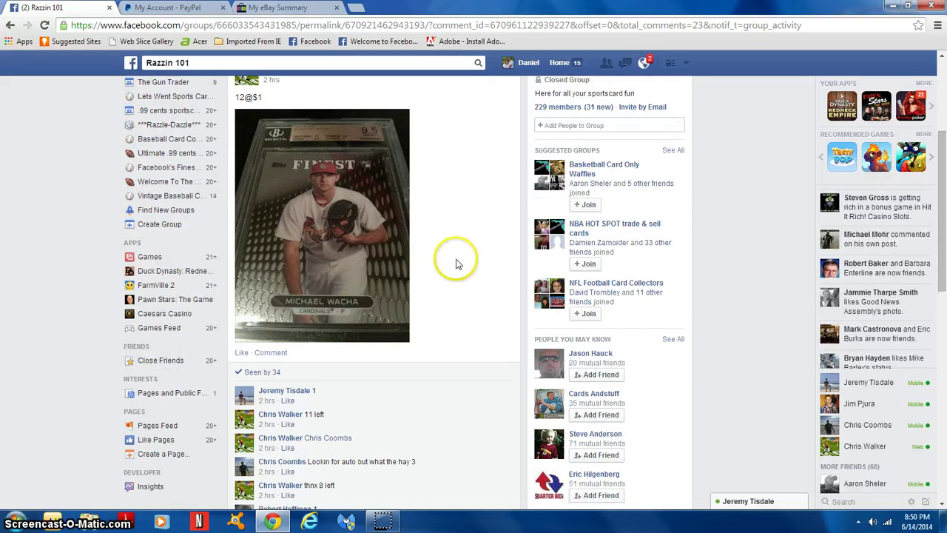
scroll(446, 277, down, 1)
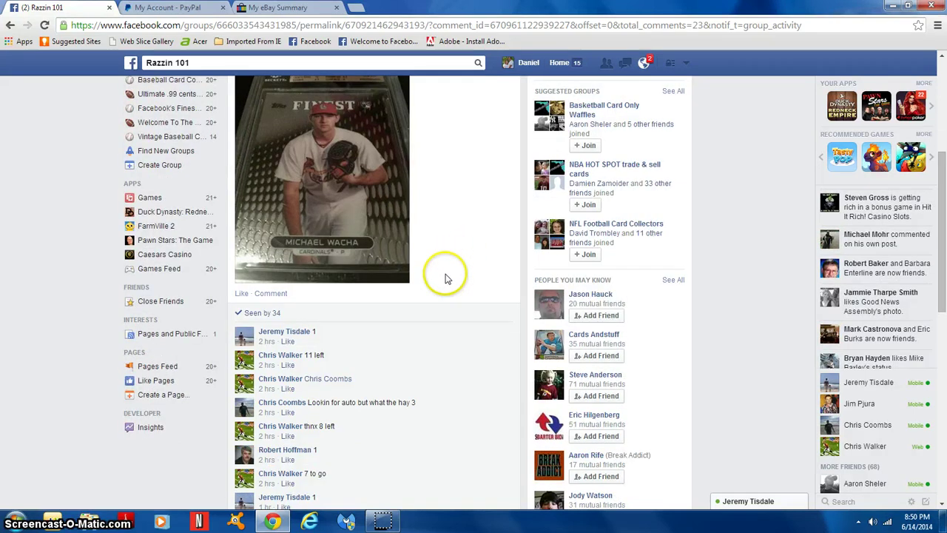
scroll(446, 278, down, 2)
scroll(453, 294, down, 1)
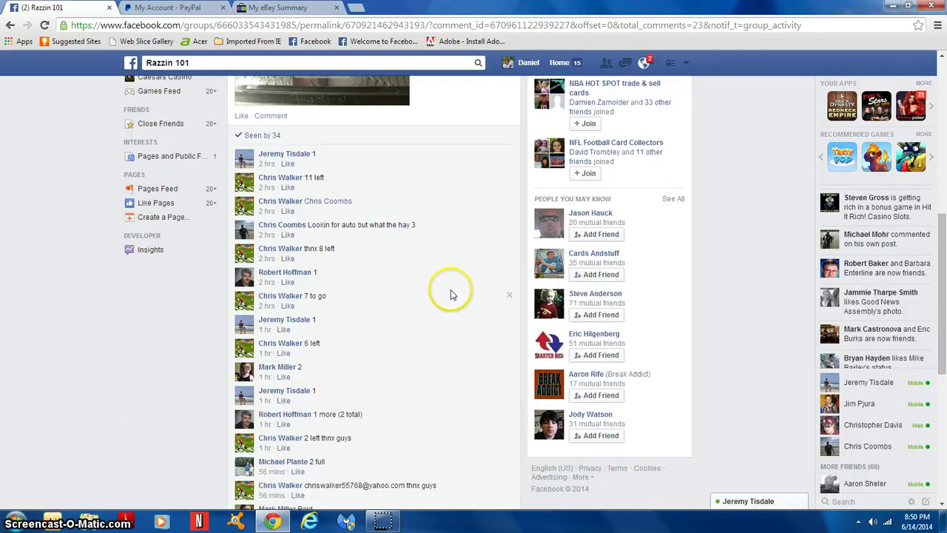
scroll(453, 293, down, 1)
scroll(446, 294, down, 1)
scroll(446, 294, up, 2)
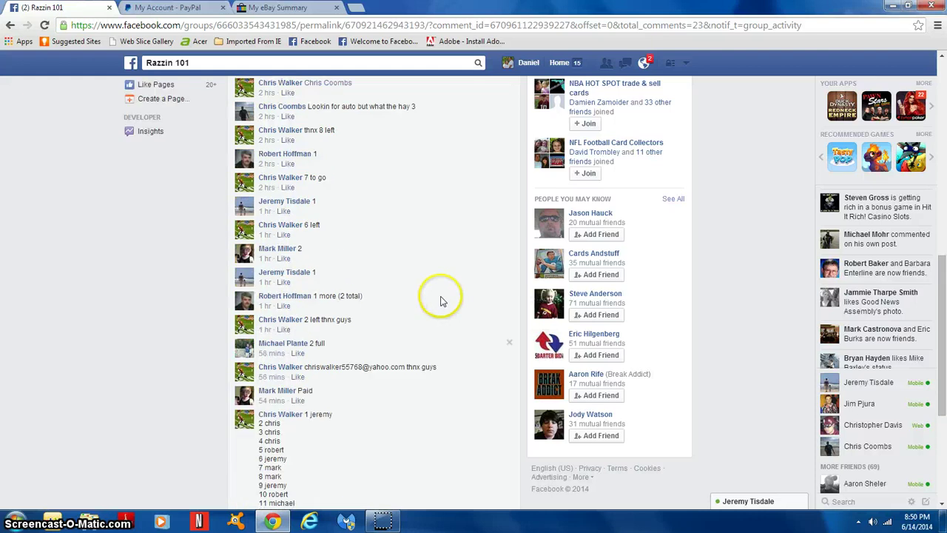
scroll(446, 294, up, 2)
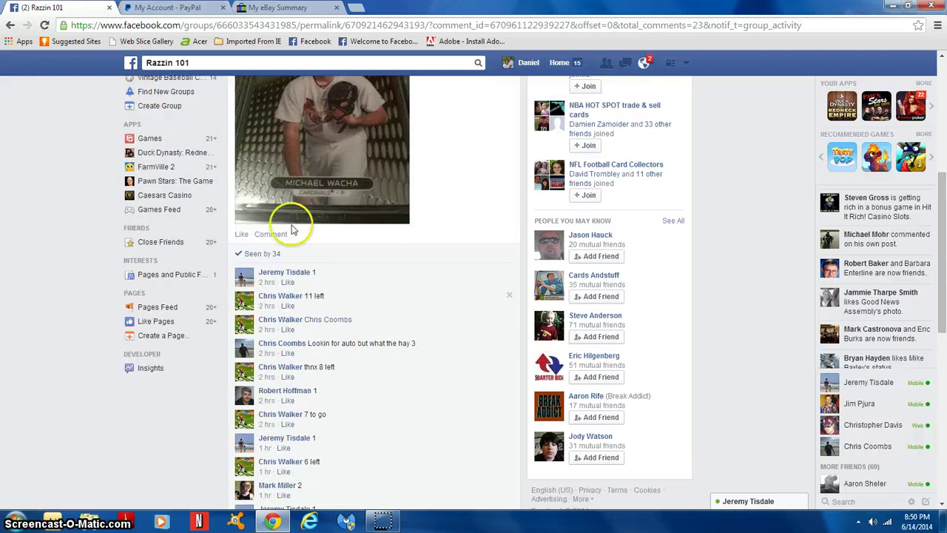
Step: Open two new Chrome tabs for RANDOM.ORG beside the Facebook raffle post
click(360, 7)
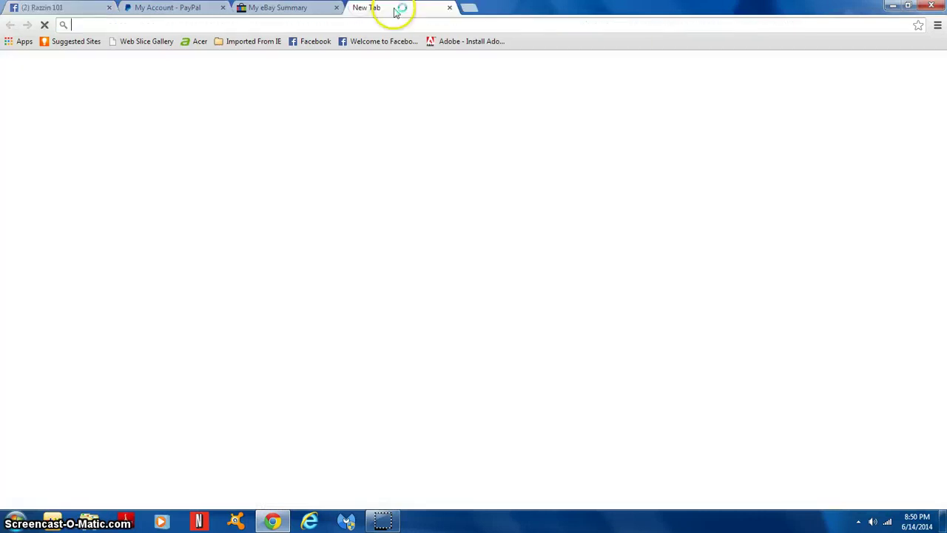
click(469, 8)
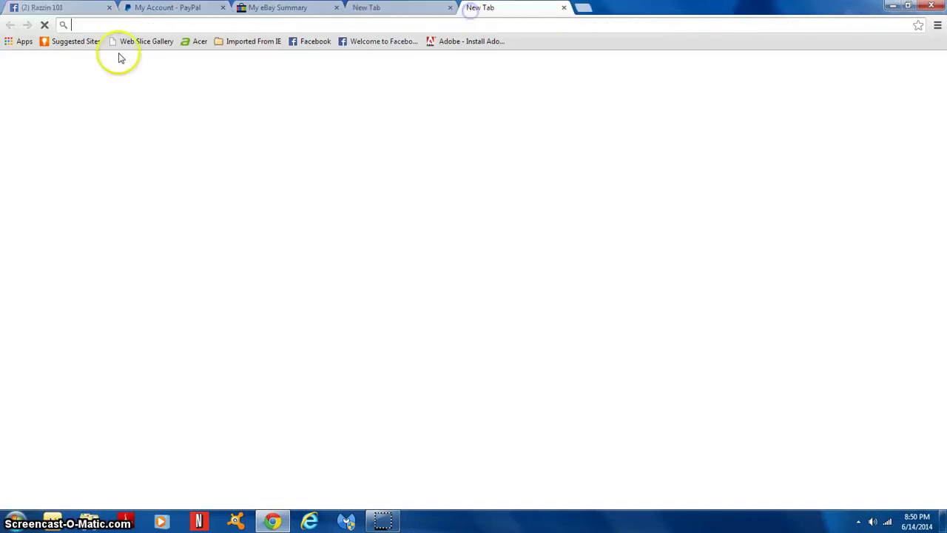
click(384, 9)
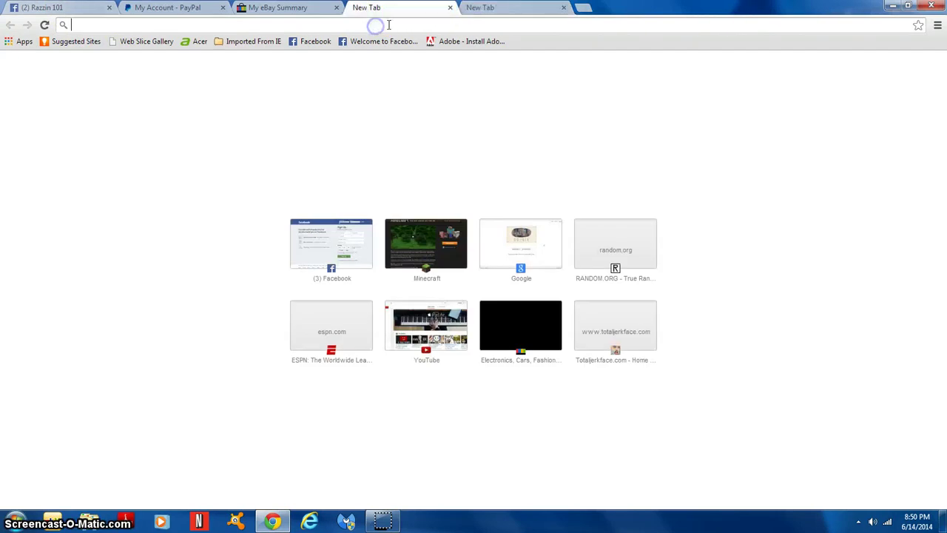
text(ra)
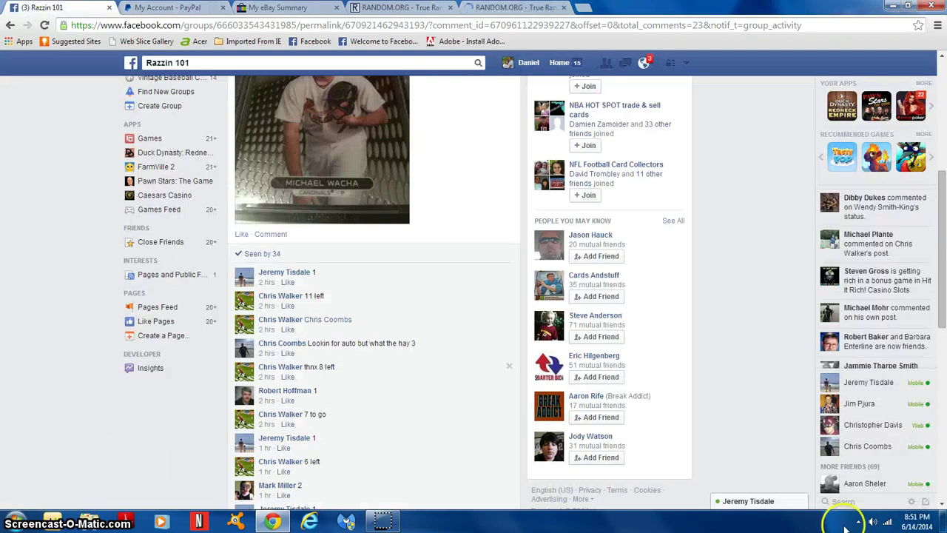
scroll(444, 370, down, 8)
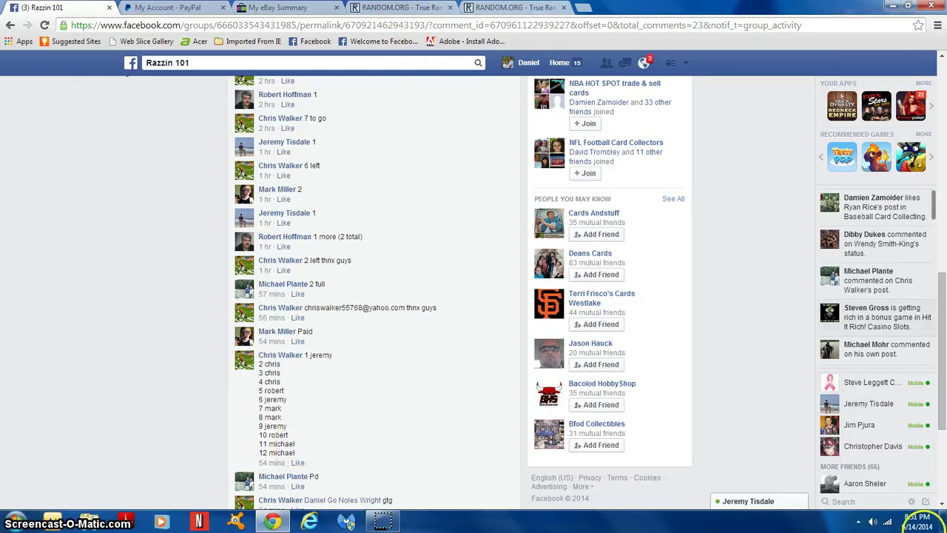
scroll(370, 295, down, 1)
Step: Check the clock, then comment 'live' at the bottom of the raffle thread
click(917, 521)
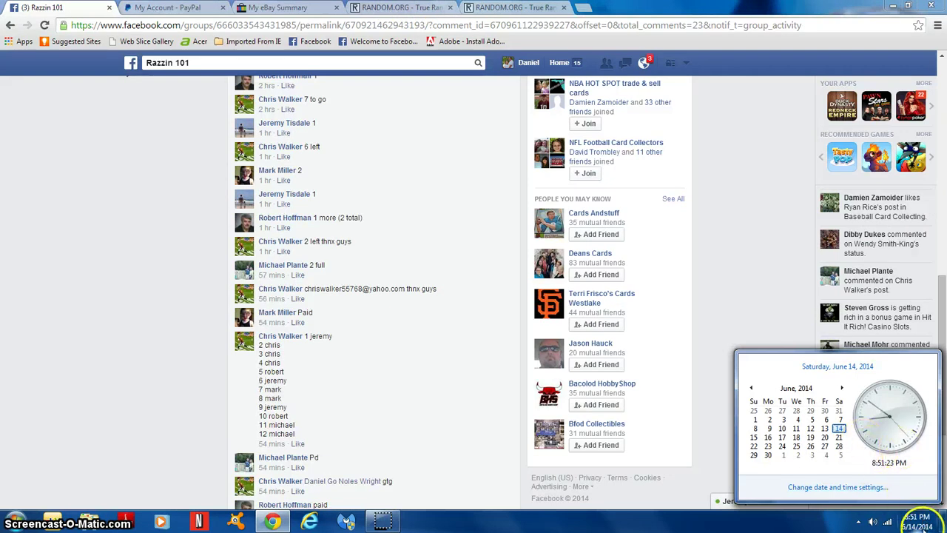
click(917, 520)
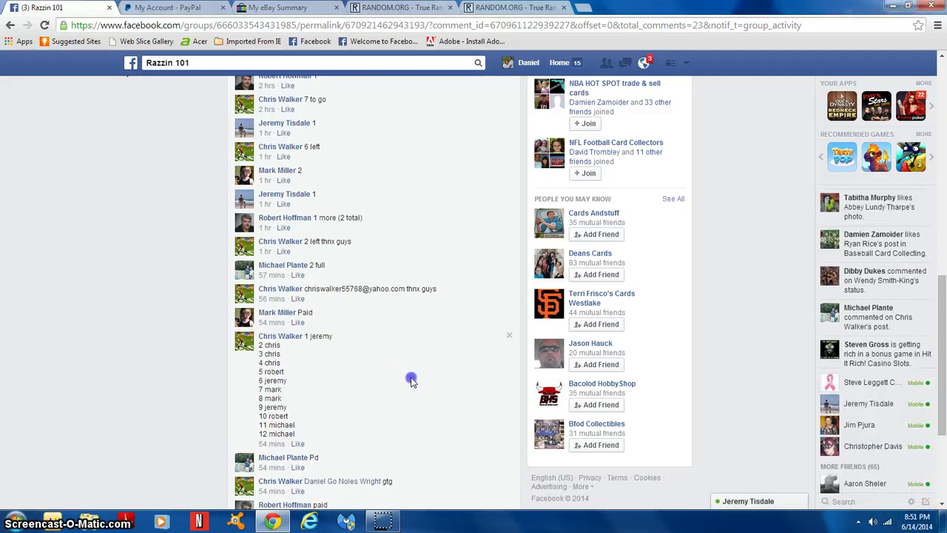
scroll(354, 348, down, 2)
scroll(372, 404, down, 2)
text(live)
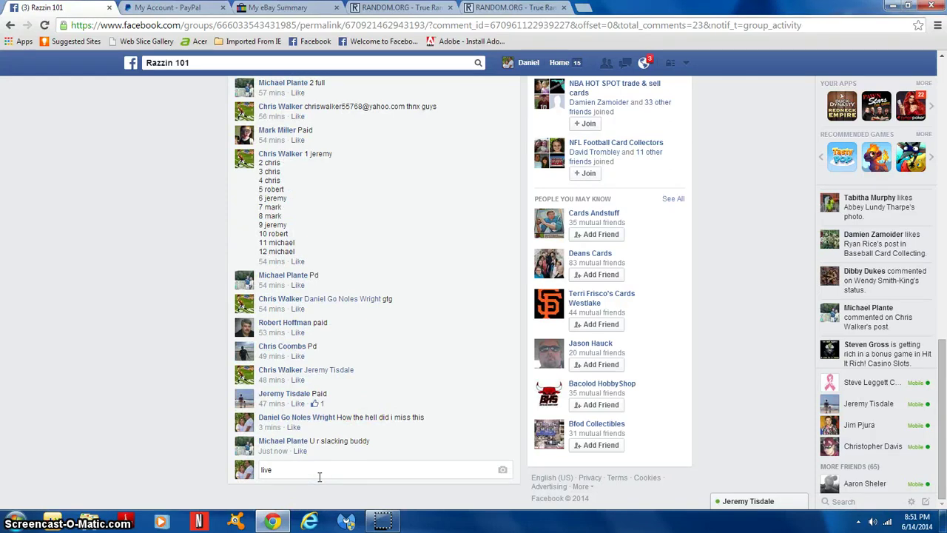
key(Return)
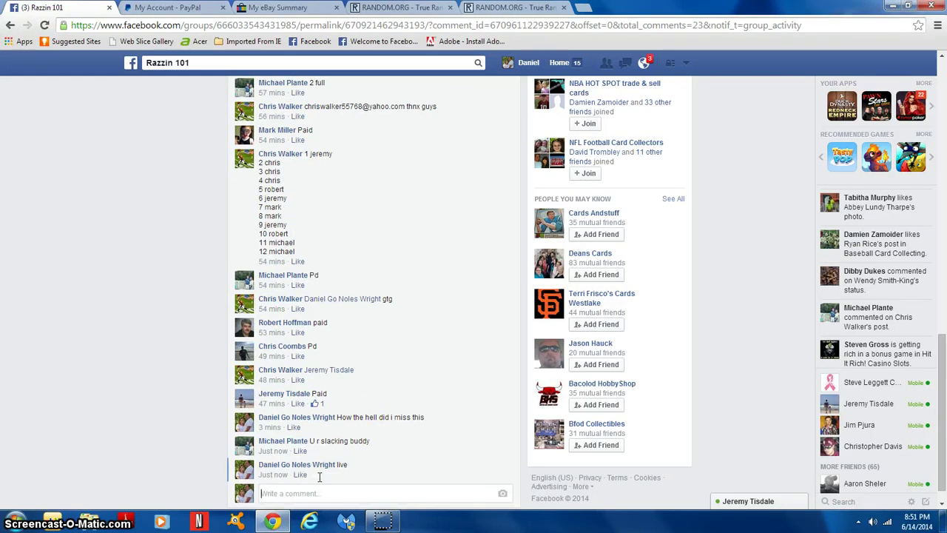
Step: Roll two dice in RANDOM.ORG's Dice Roller, getting five and one
click(400, 9)
scroll(320, 311, down, 4)
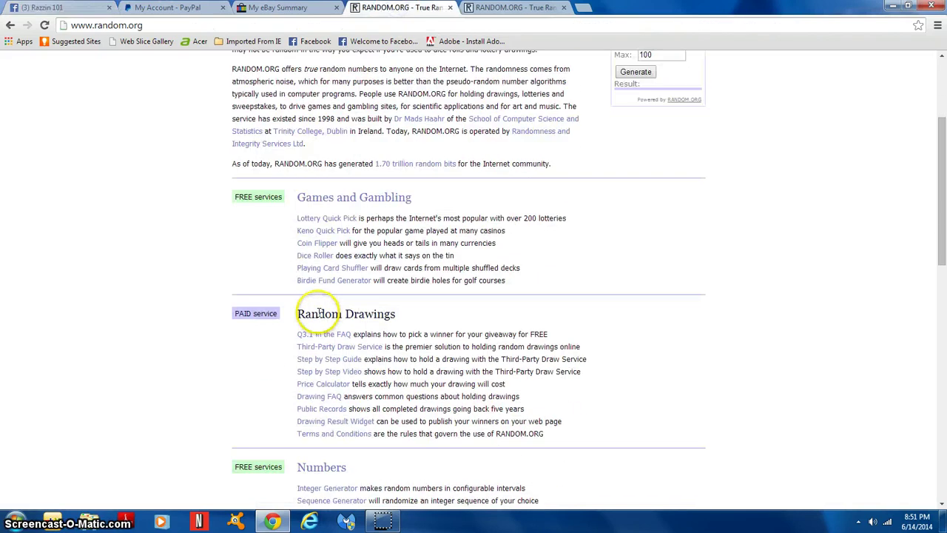
click(305, 255)
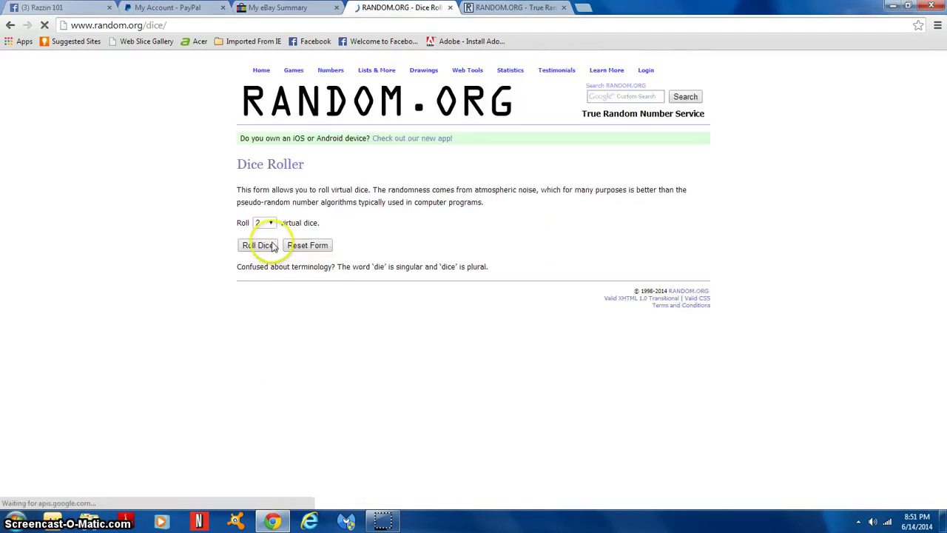
click(258, 245)
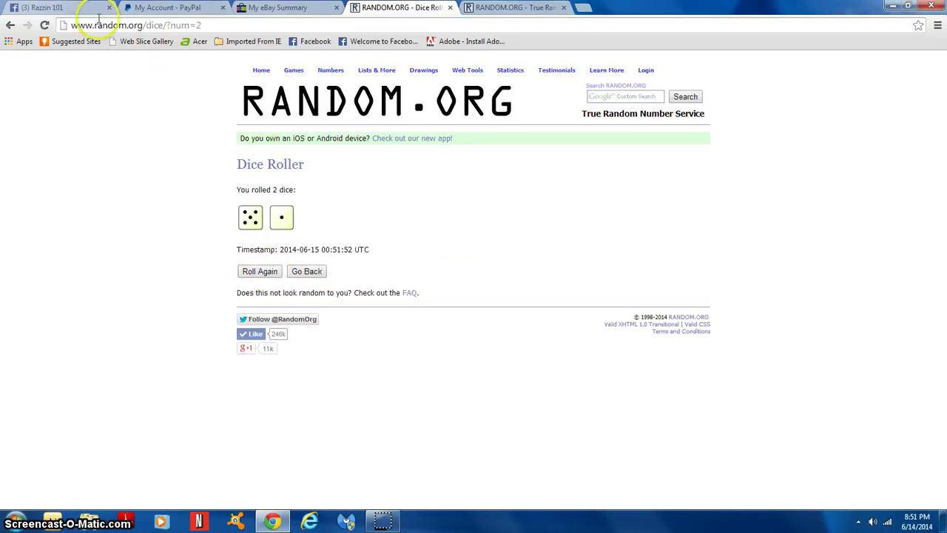
Step: Copy the numbered raffle list from the Facebook comment
click(57, 7)
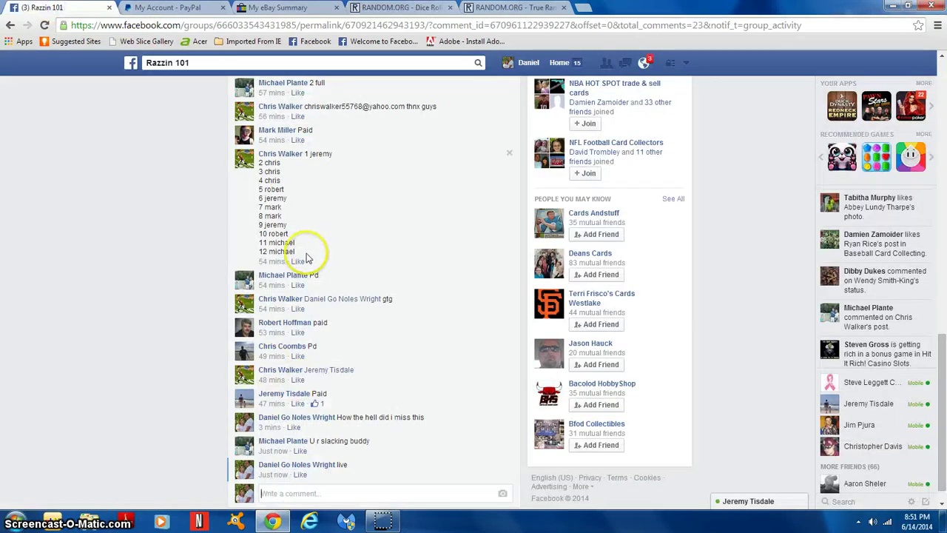
drag(294, 252, 305, 153)
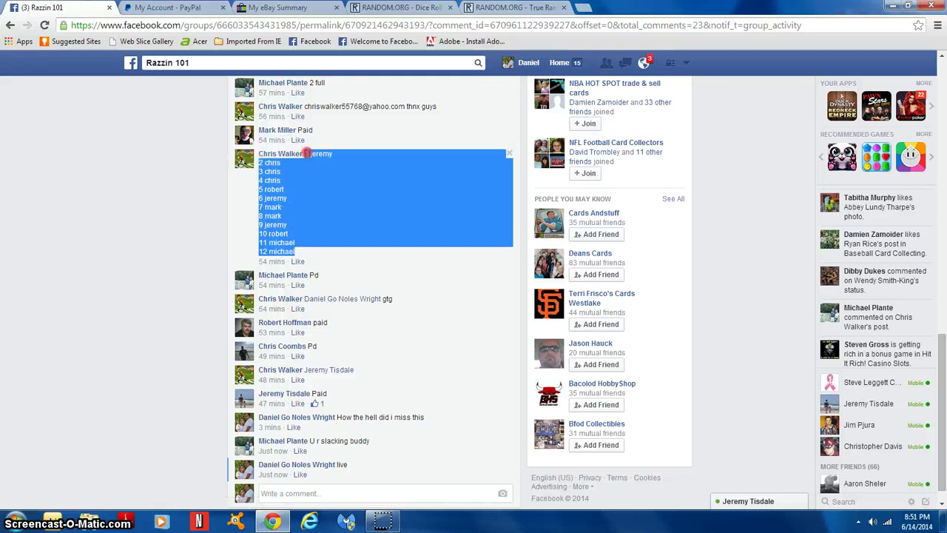
right_click(307, 153)
click(316, 159)
Step: Paste the copied twelve-line raffle list, 1 jeremy to 12 michael, into the List Randomizer
click(510, 7)
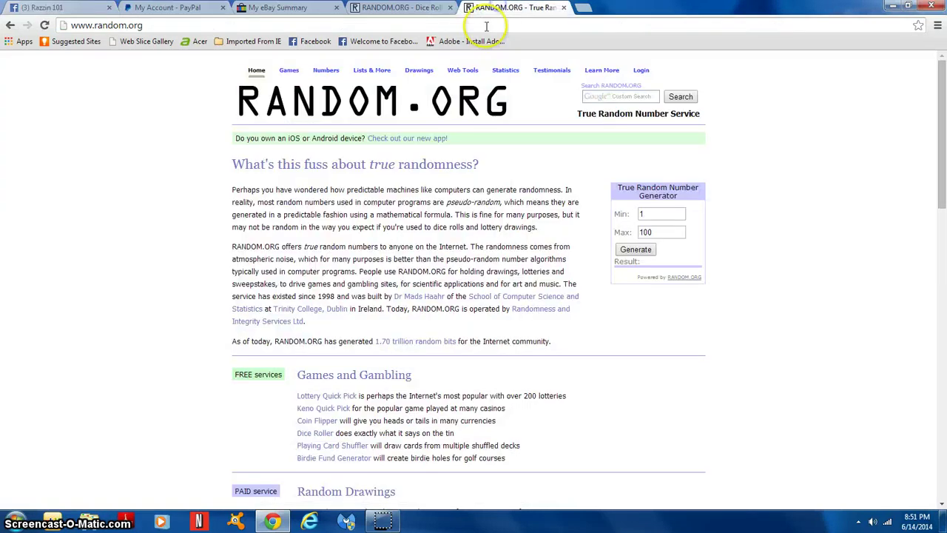
scroll(281, 296, down, 2)
scroll(289, 369, down, 2)
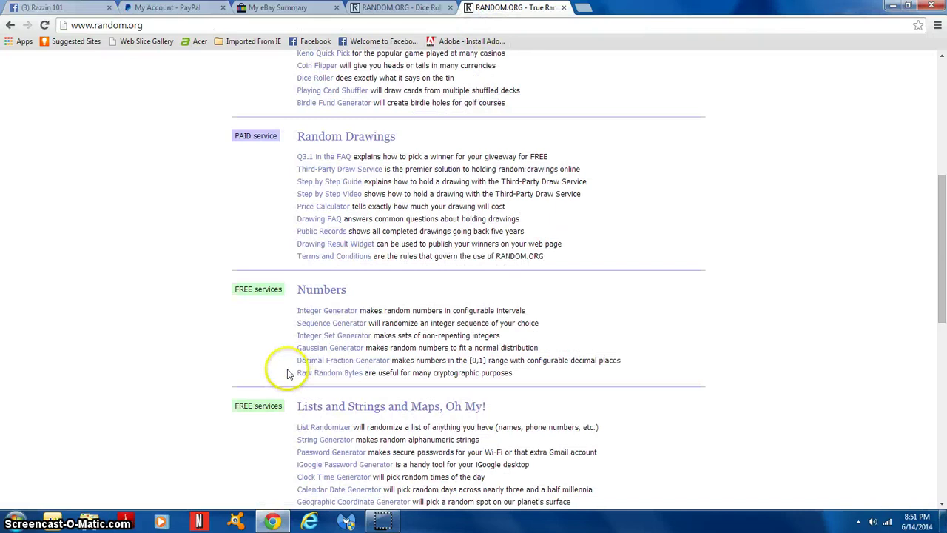
click(324, 427)
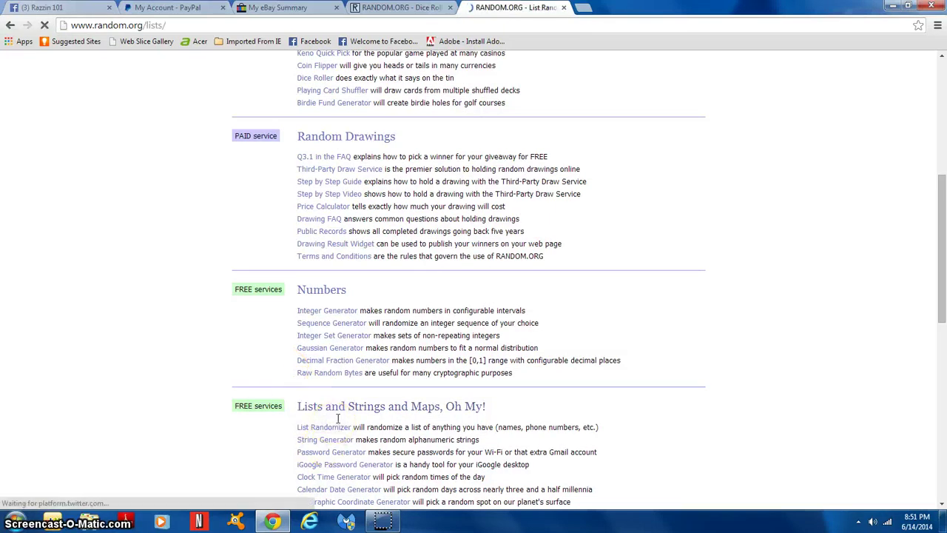
click(283, 298)
right_click(284, 299)
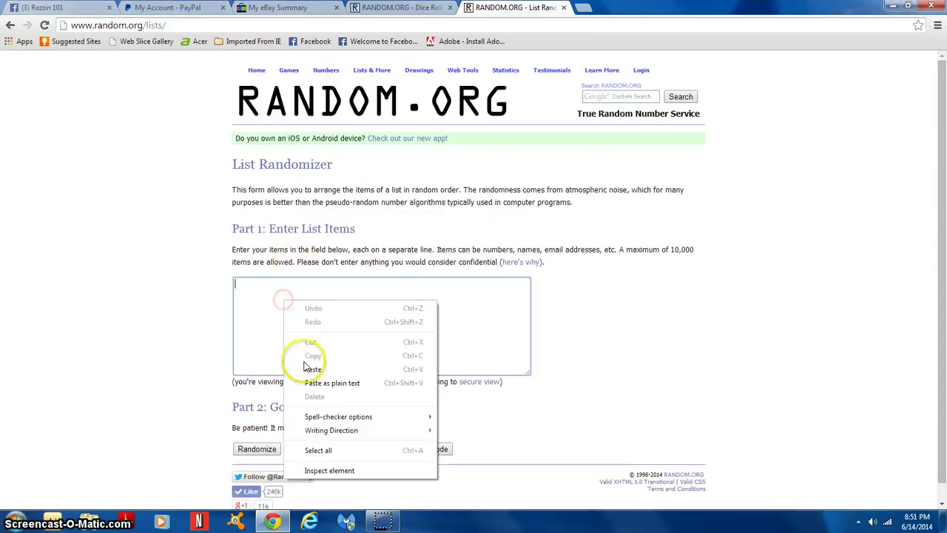
click(312, 369)
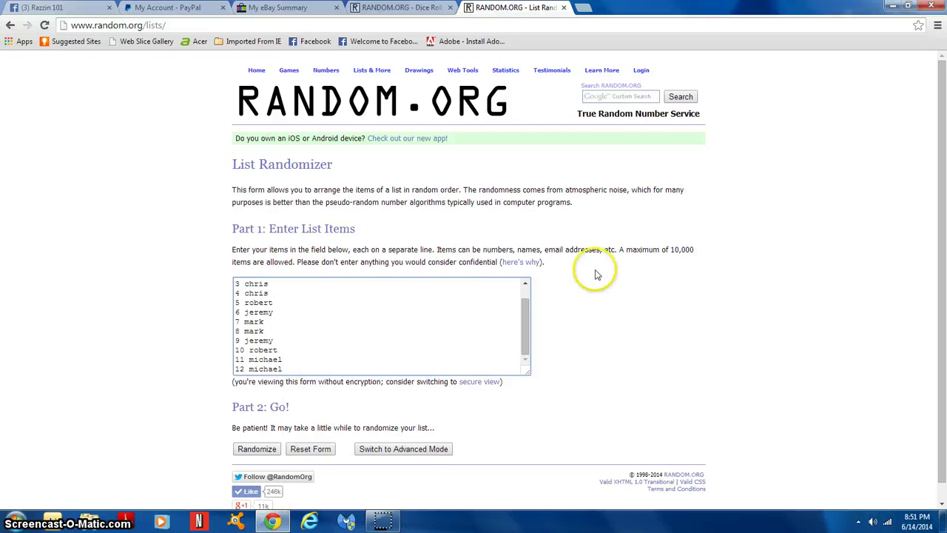
drag(525, 325, 540, 275)
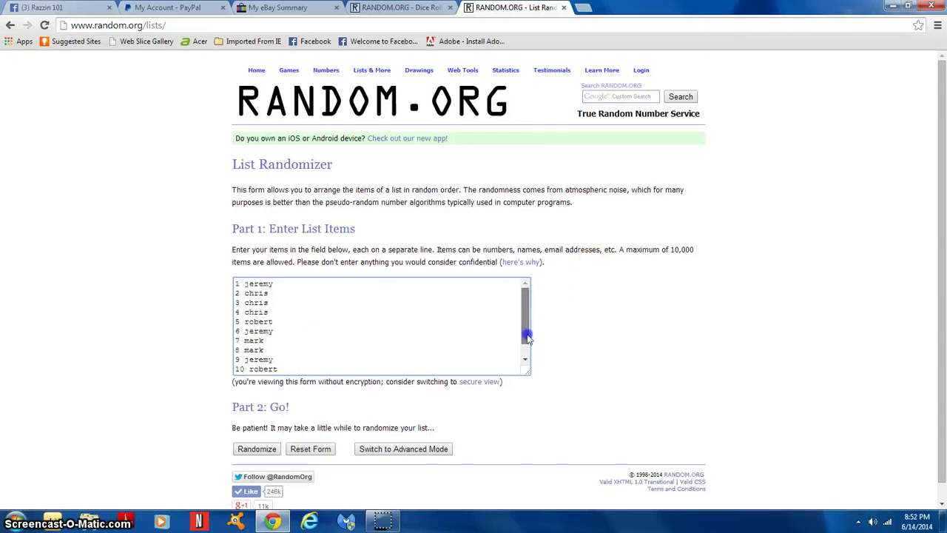
click(400, 7)
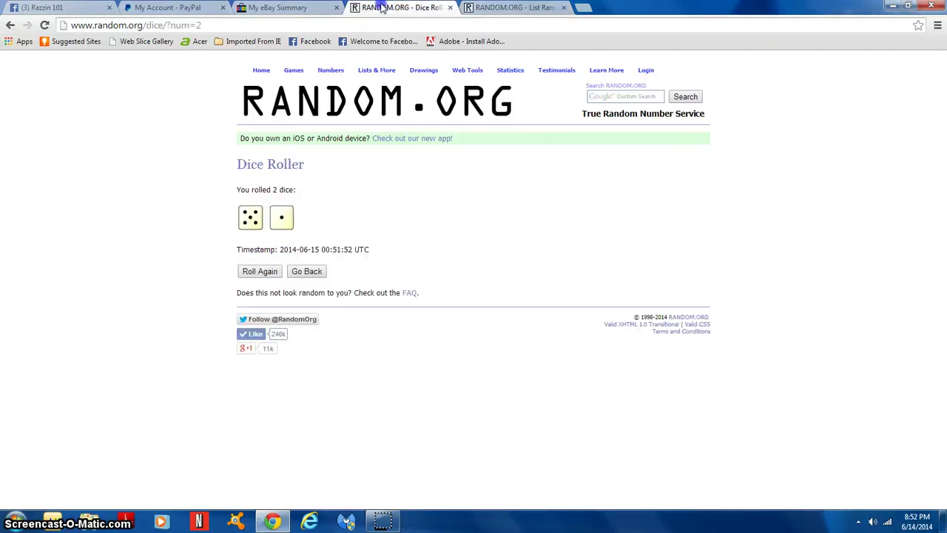
Step: Randomize the raffle list five times in the List Randomizer
click(514, 7)
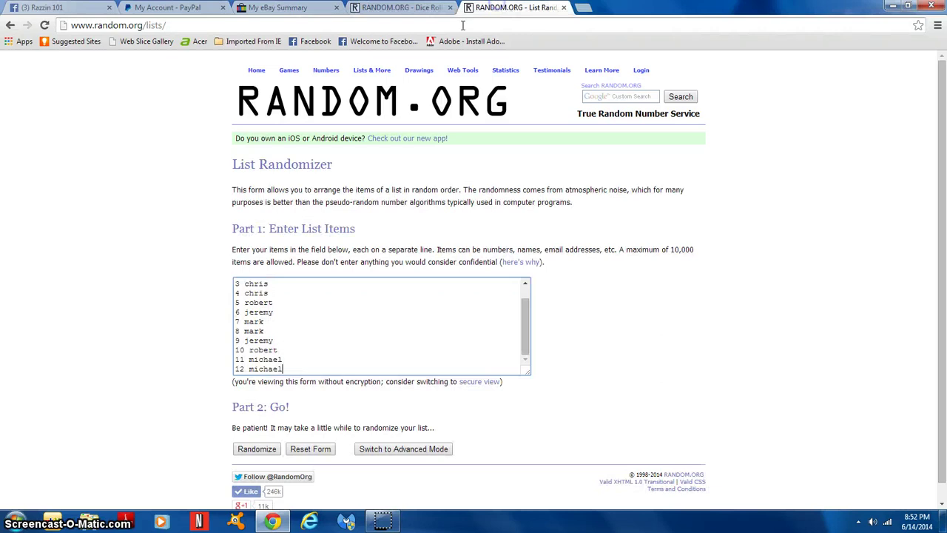
click(257, 448)
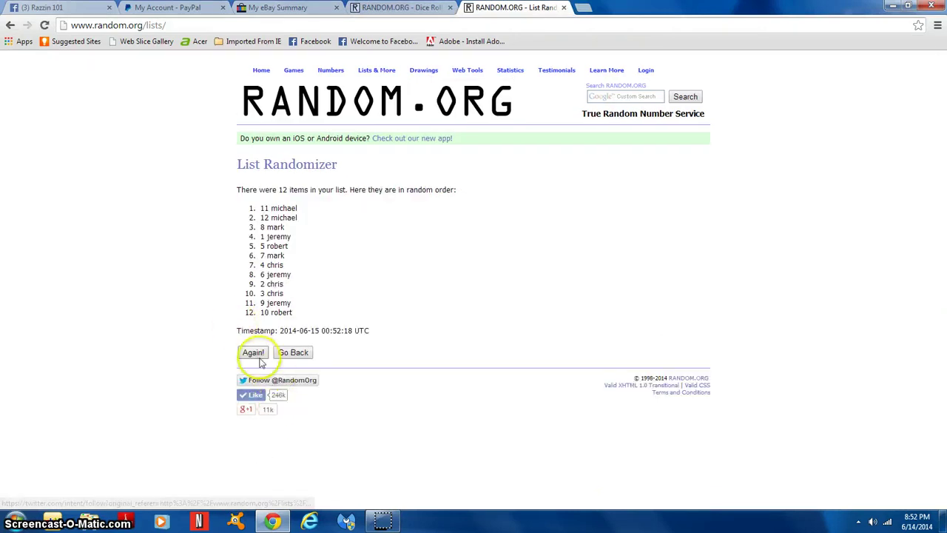
click(253, 352)
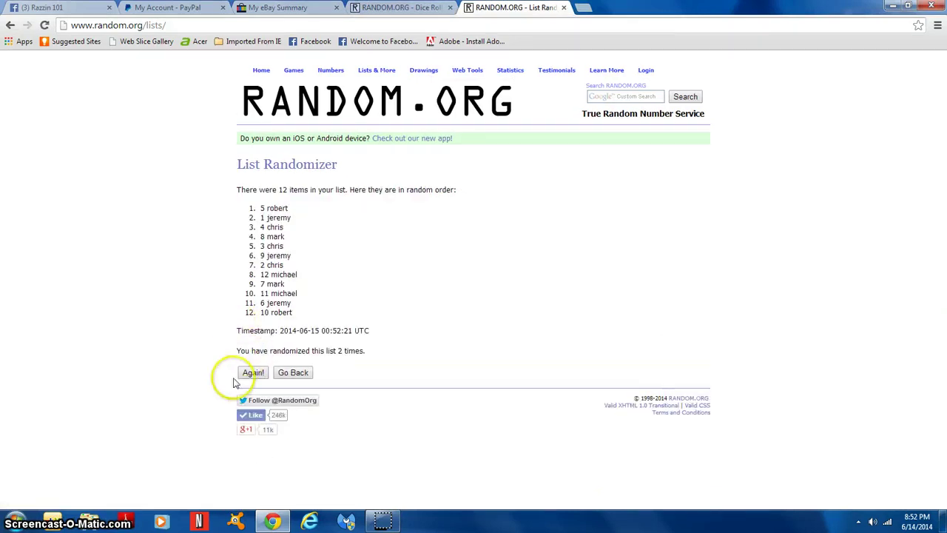
click(253, 372)
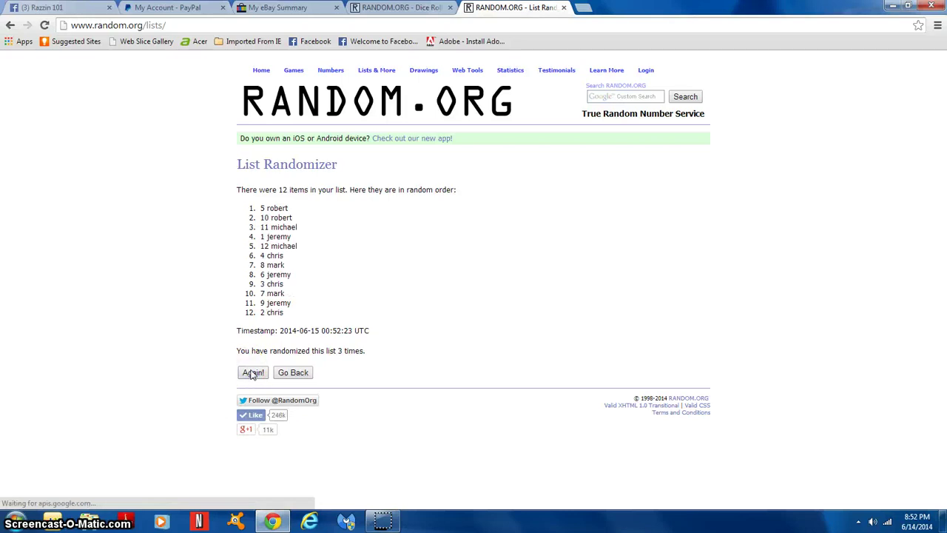
click(253, 372)
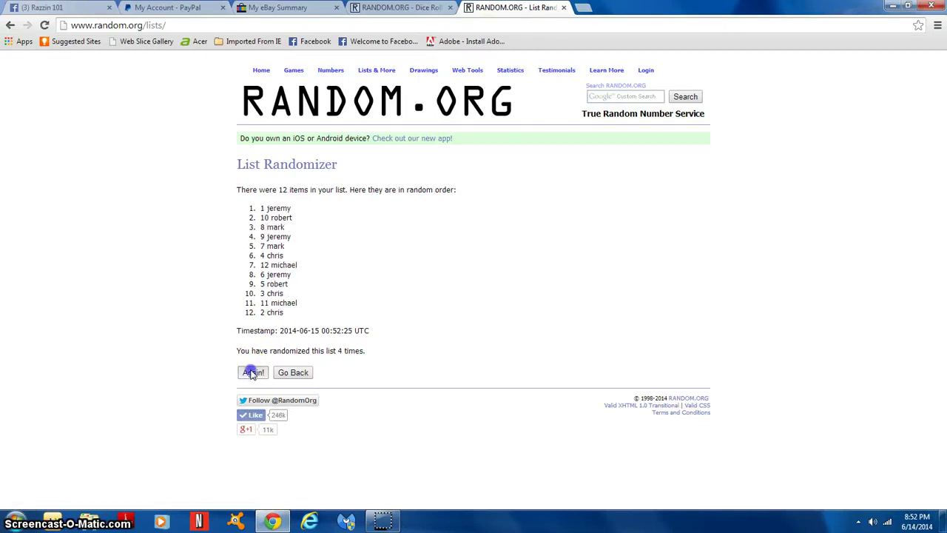
click(253, 372)
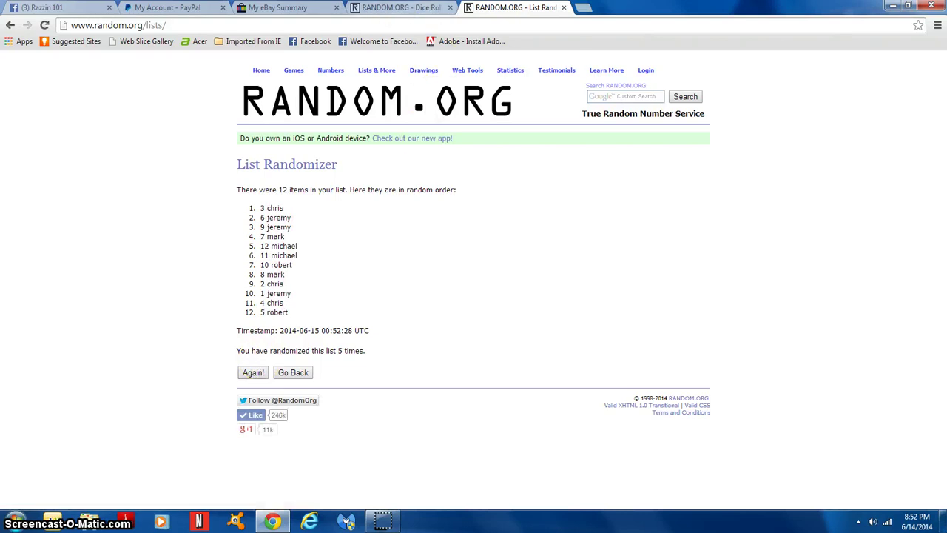
Step: Shuffle a sixth time, then highlight winner 11 michael and the six-times count
click(397, 7)
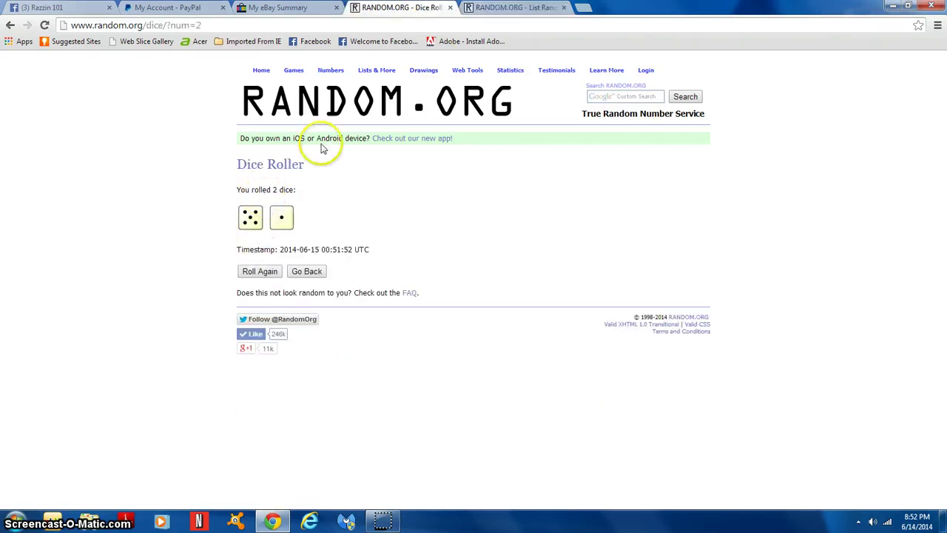
click(510, 8)
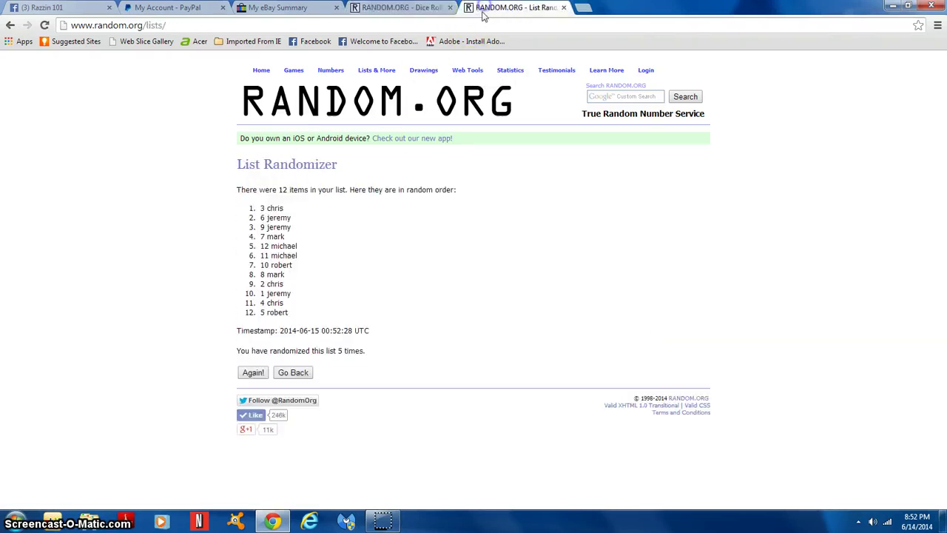
click(254, 372)
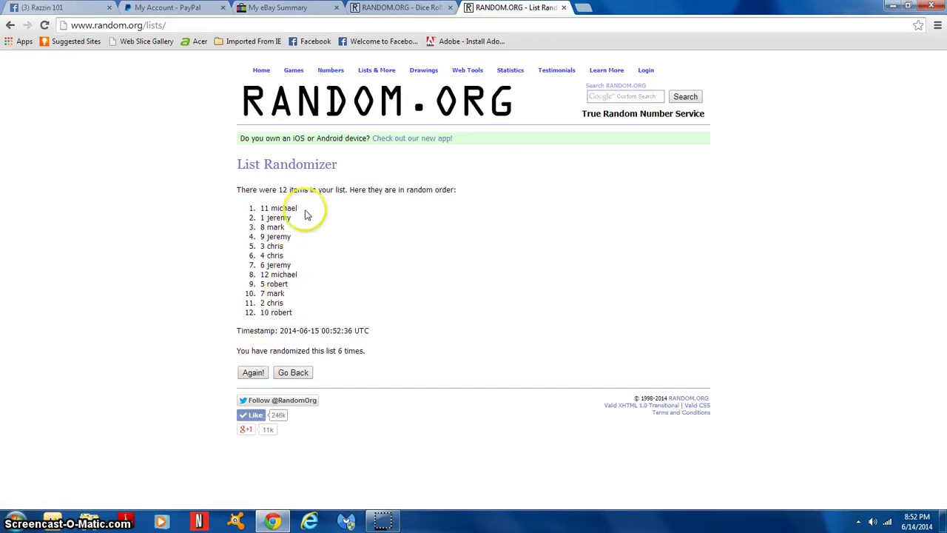
drag(296, 208, 250, 207)
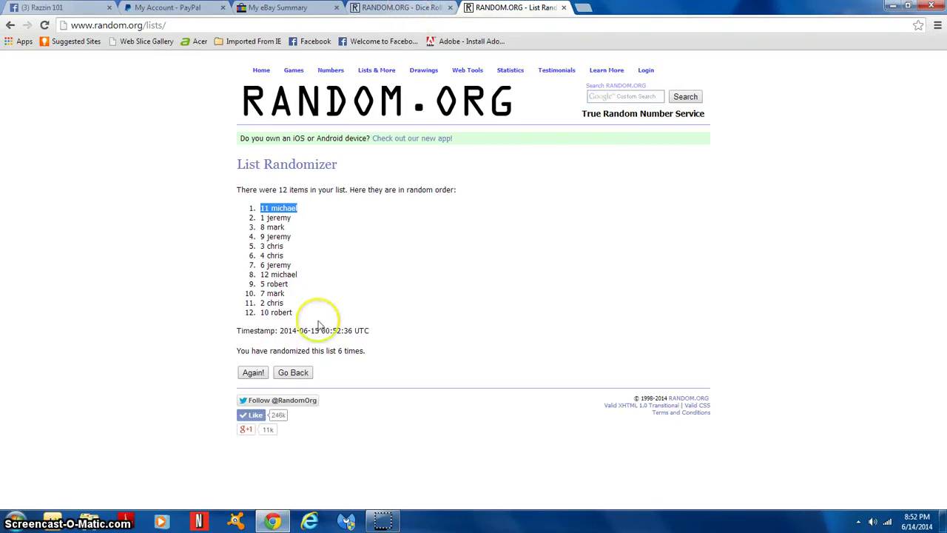
drag(337, 349, 348, 350)
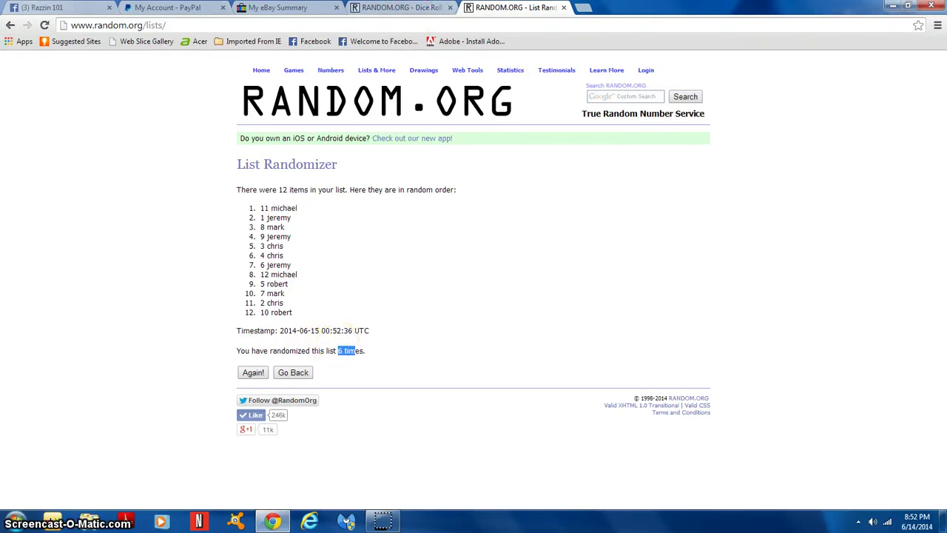
click(390, 7)
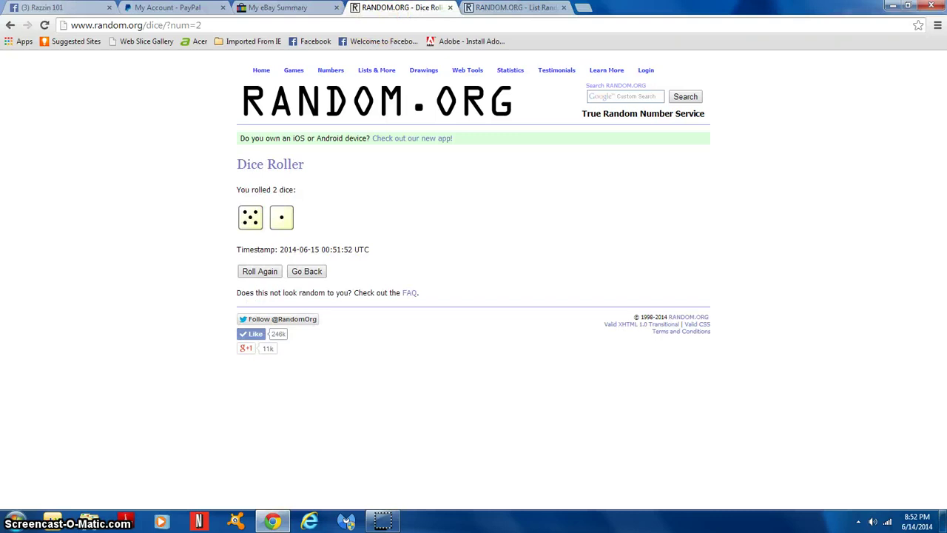
Step: Return to the Facebook raffle post, check the clock, and comment 'done'
click(44, 7)
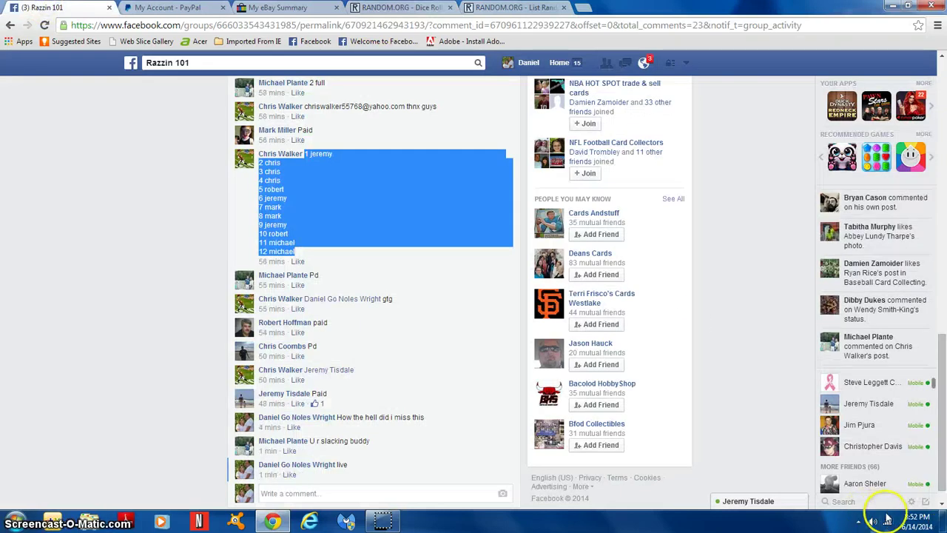
click(917, 521)
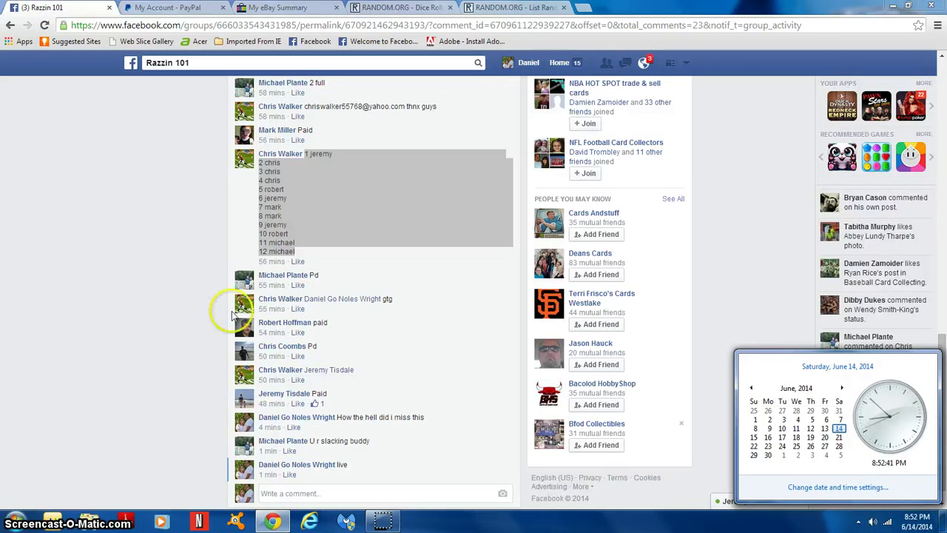
click(312, 492)
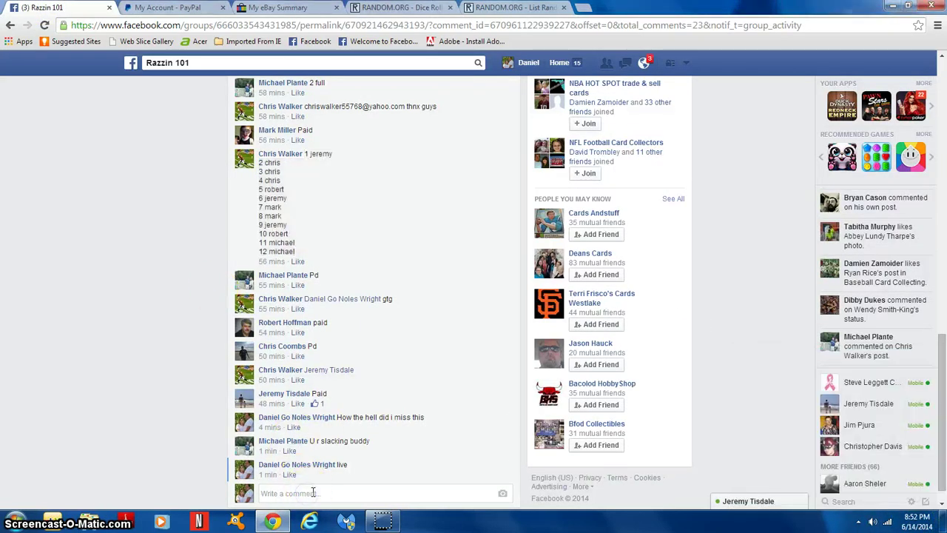
text(done)
key(Return)
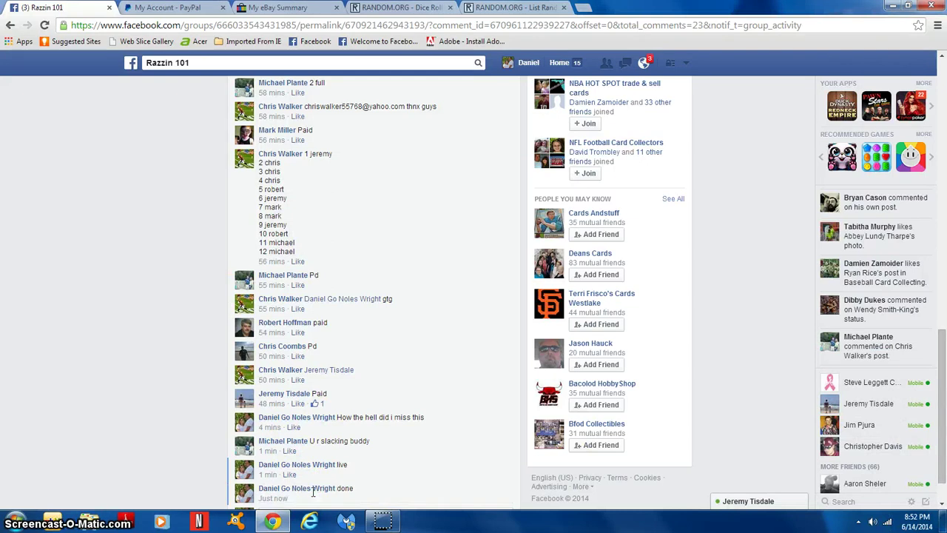
click(383, 522)
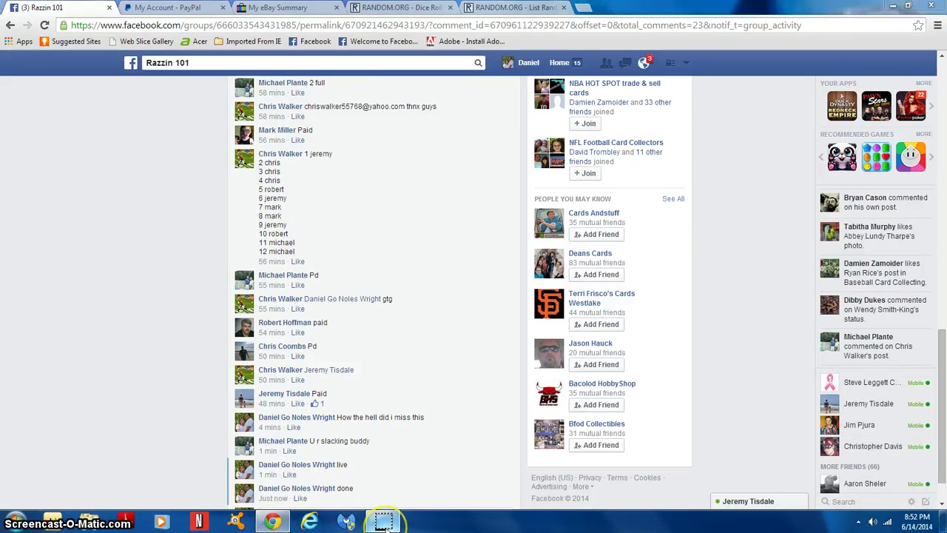